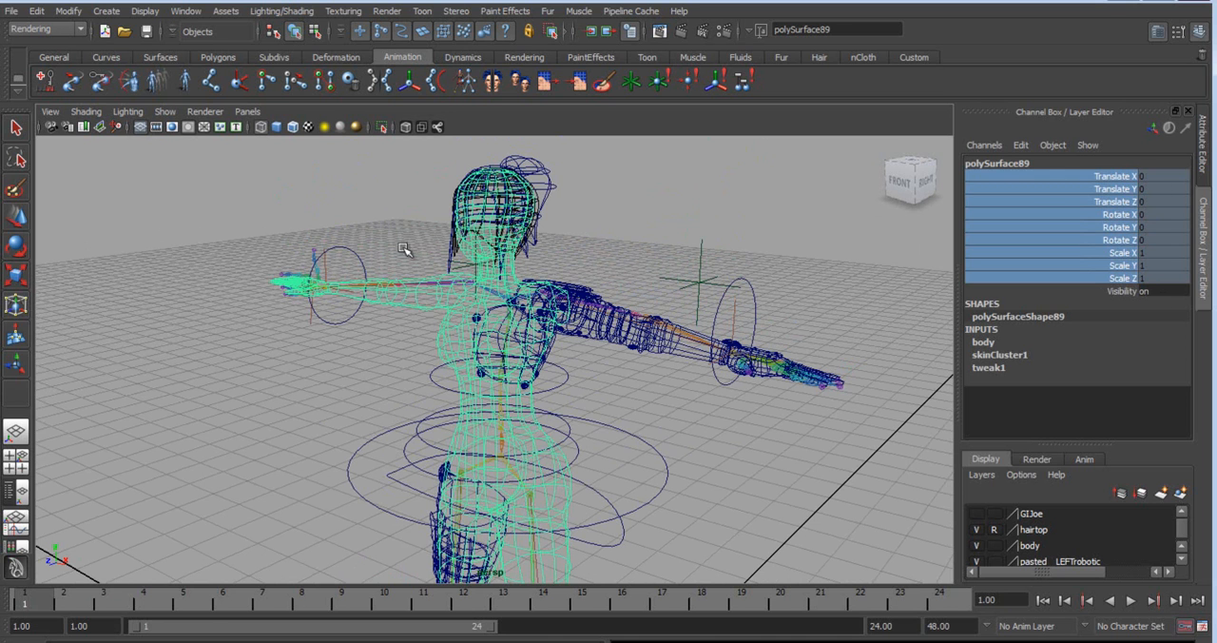
Test the right arm rig by moving the R_WristCntrl control, and undo the change.
key(w)
click(412, 303)
click(388, 287)
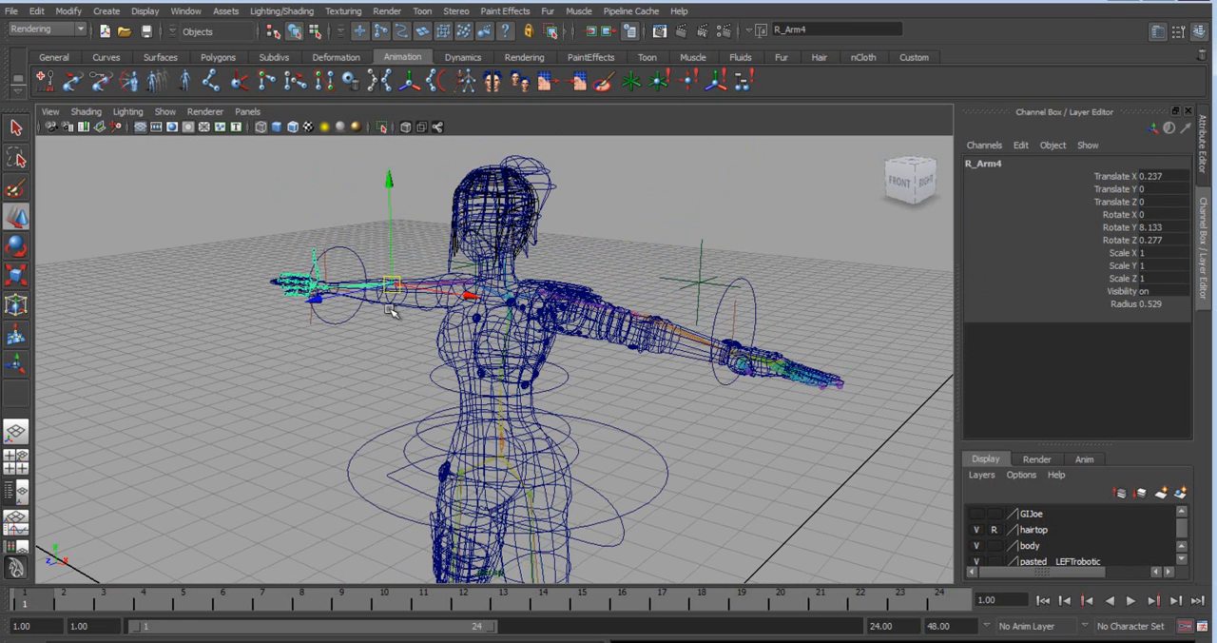
click(353, 250)
alt+drag(353, 250, 430, 364)
middle_drag(281, 373, 374, 361)
key(ctrl+z)
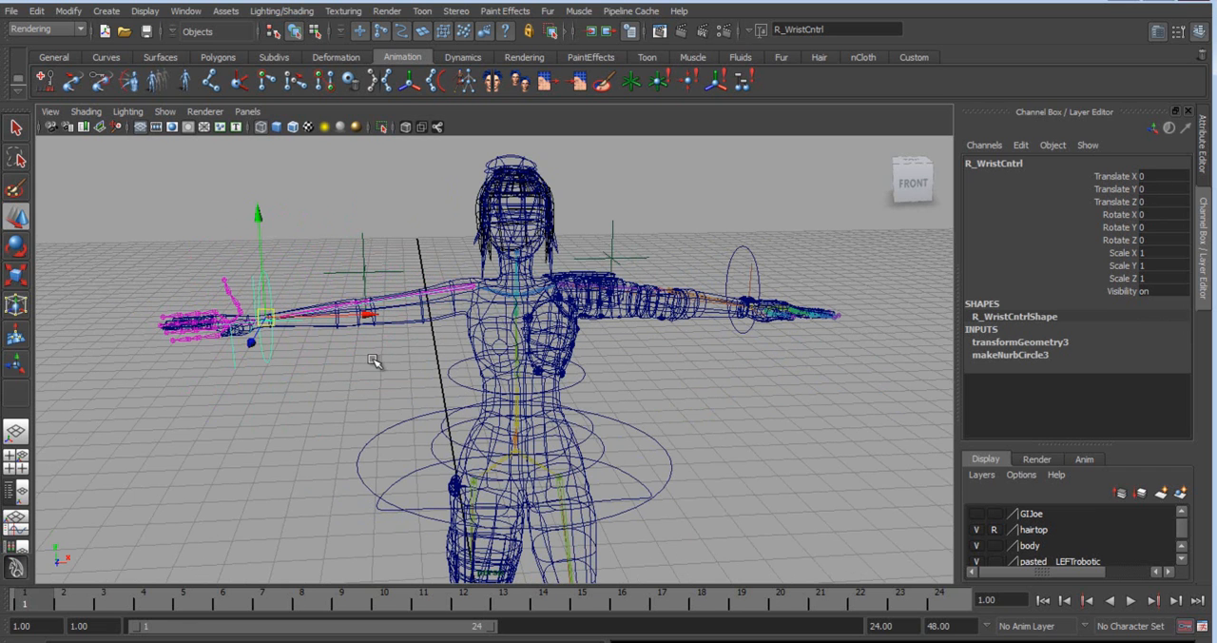
click(777, 416)
alt+drag(777, 416, 520, 468)
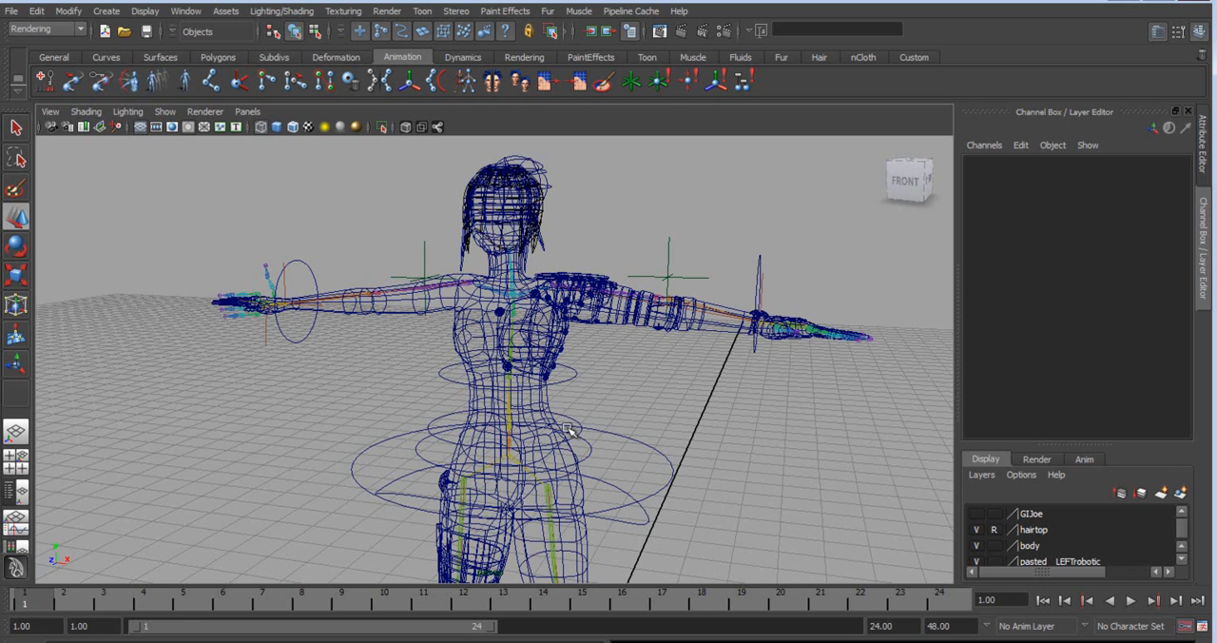
Examine the right arm's joint chain by selecting R_Arm1 and R_Arm4.
click(471, 284)
alt+drag(487, 380, 571, 489)
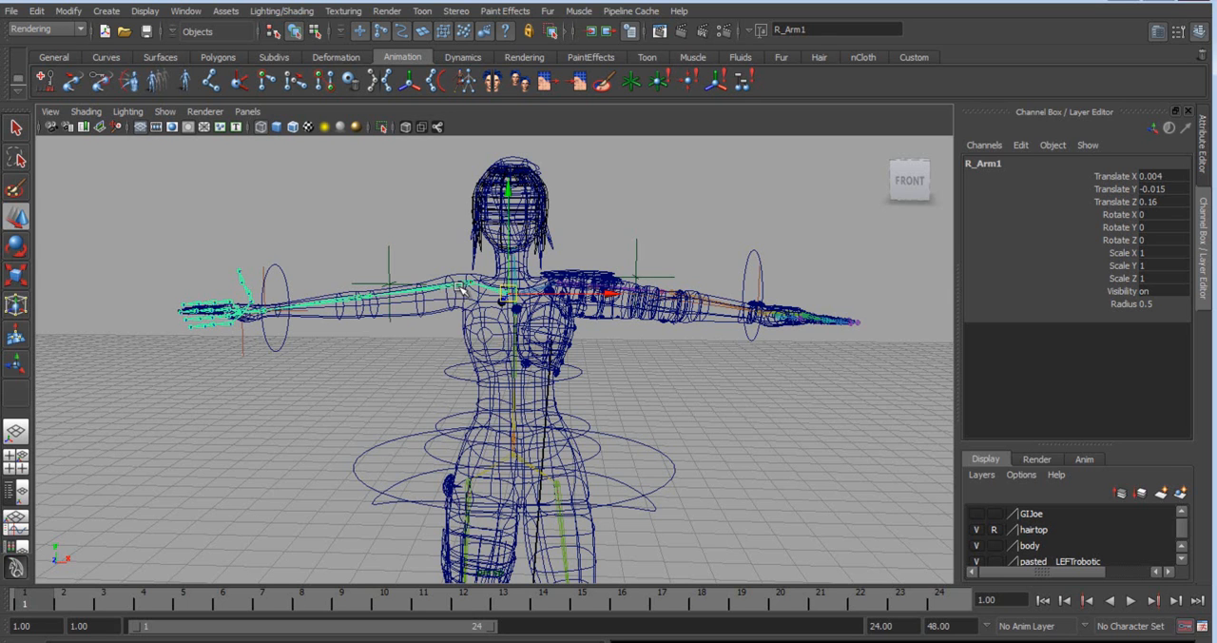
click(440, 299)
click(360, 300)
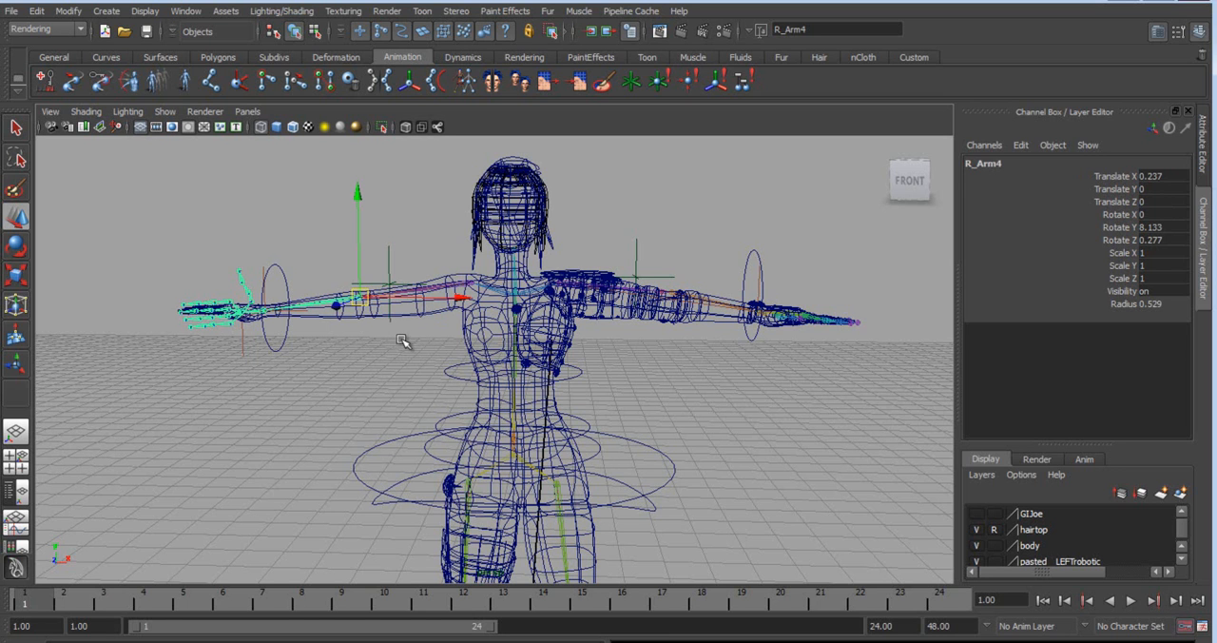
alt+middle_drag(410, 502, 426, 442)
alt+right_drag(426, 443, 478, 462)
alt+drag(477, 463, 468, 455)
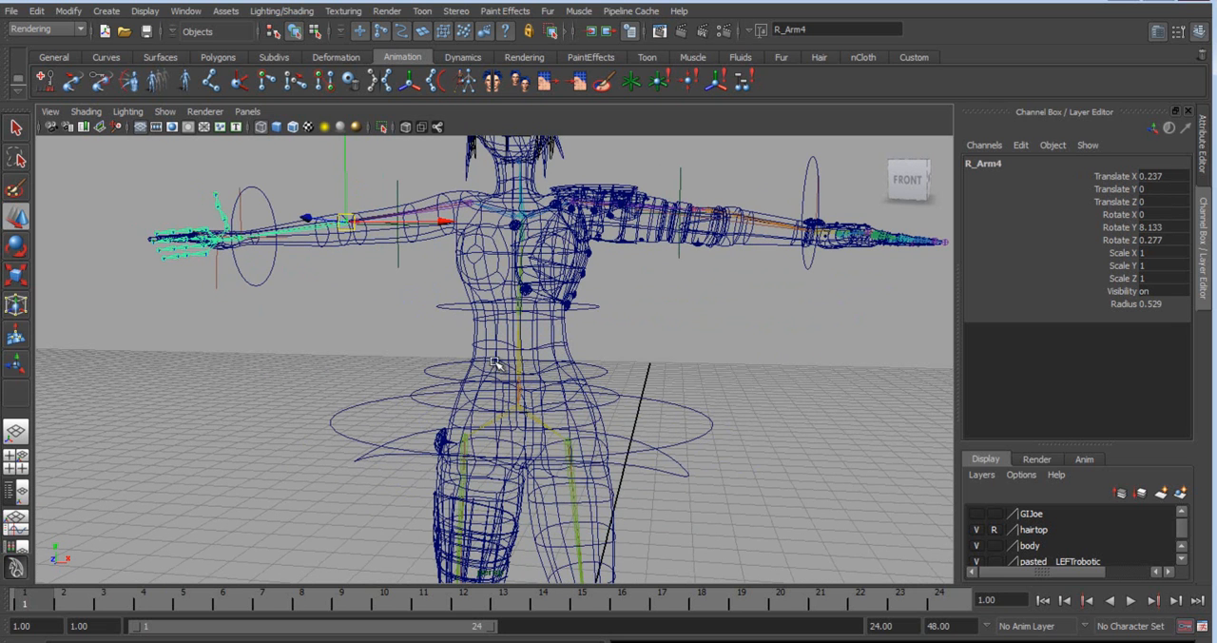
Examine the skeleton hierarchy from the root joint down to the left ankle joint L_Leg4.
click(538, 405)
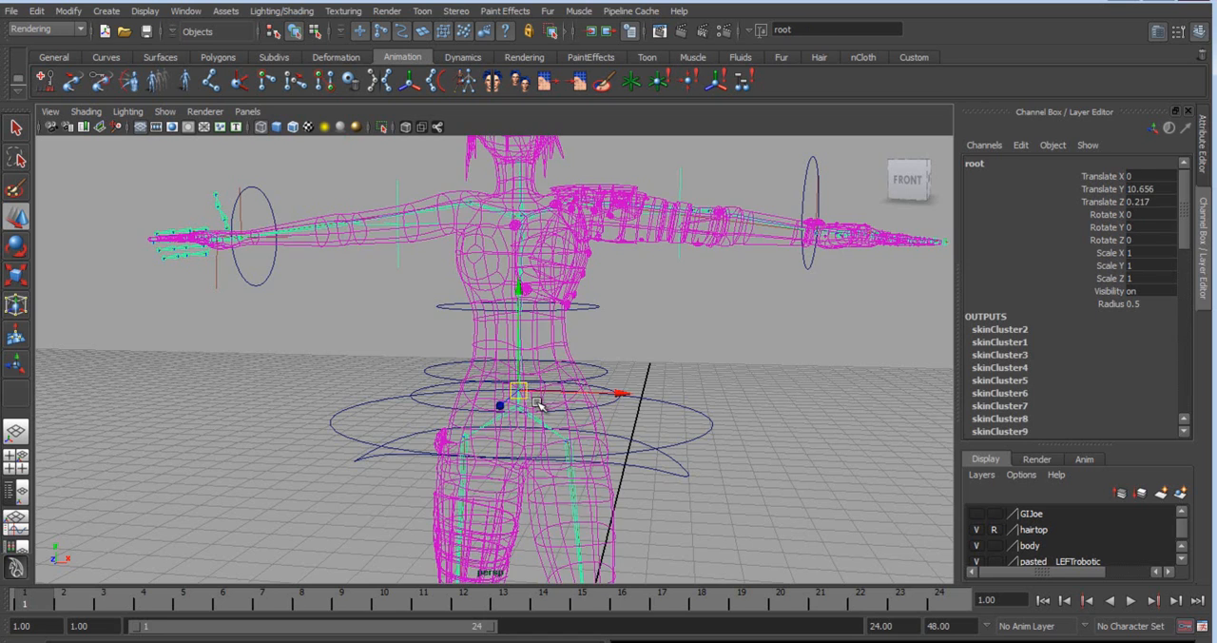
alt+drag(641, 418, 745, 422)
alt+right_drag(745, 421, 622, 434)
alt+drag(622, 435, 531, 386)
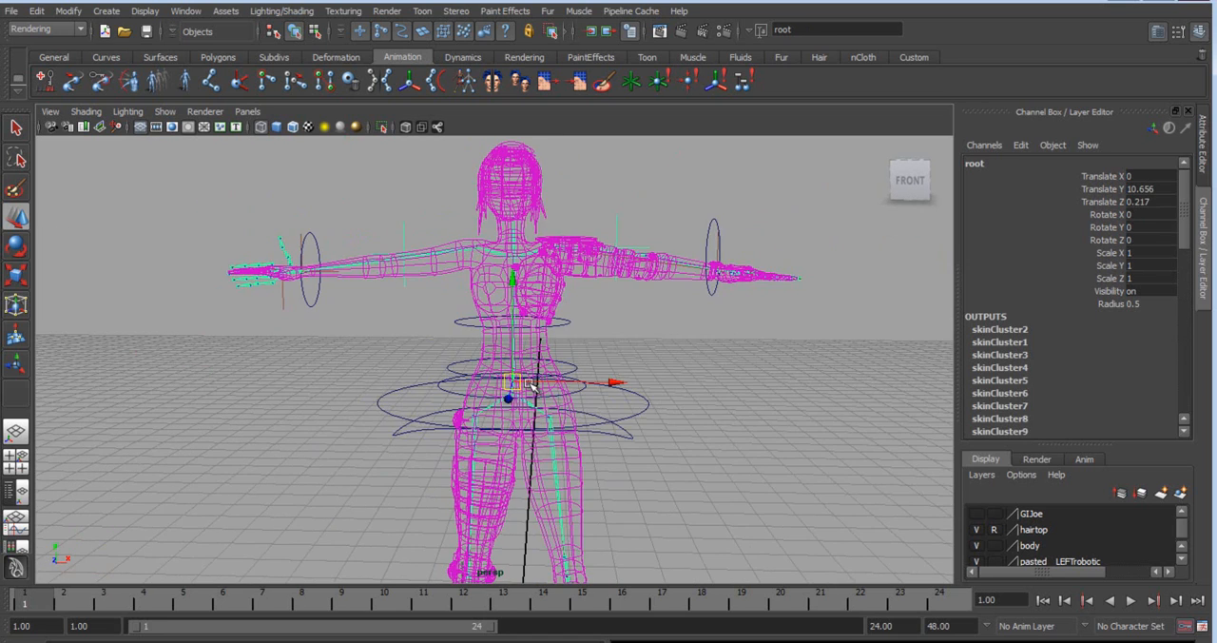
mouse_move(577, 422)
alt+right_down()
mouse_move(592, 480)
mouse_move(585, 442)
alt+right_up()
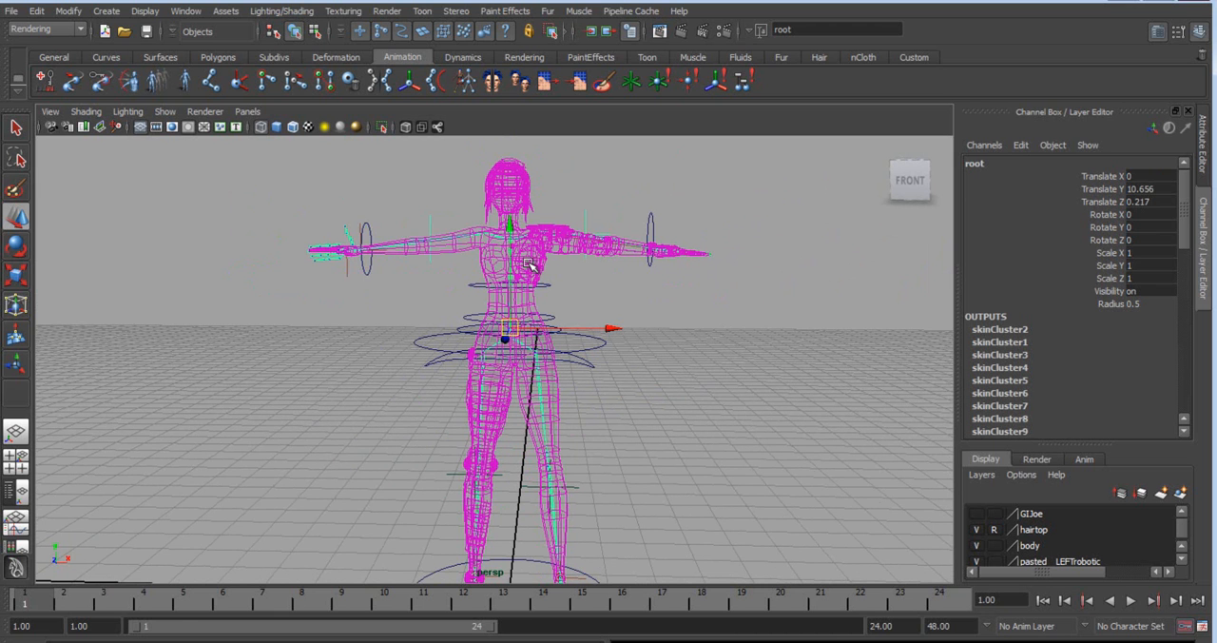
scroll(504, 321, up, 4)
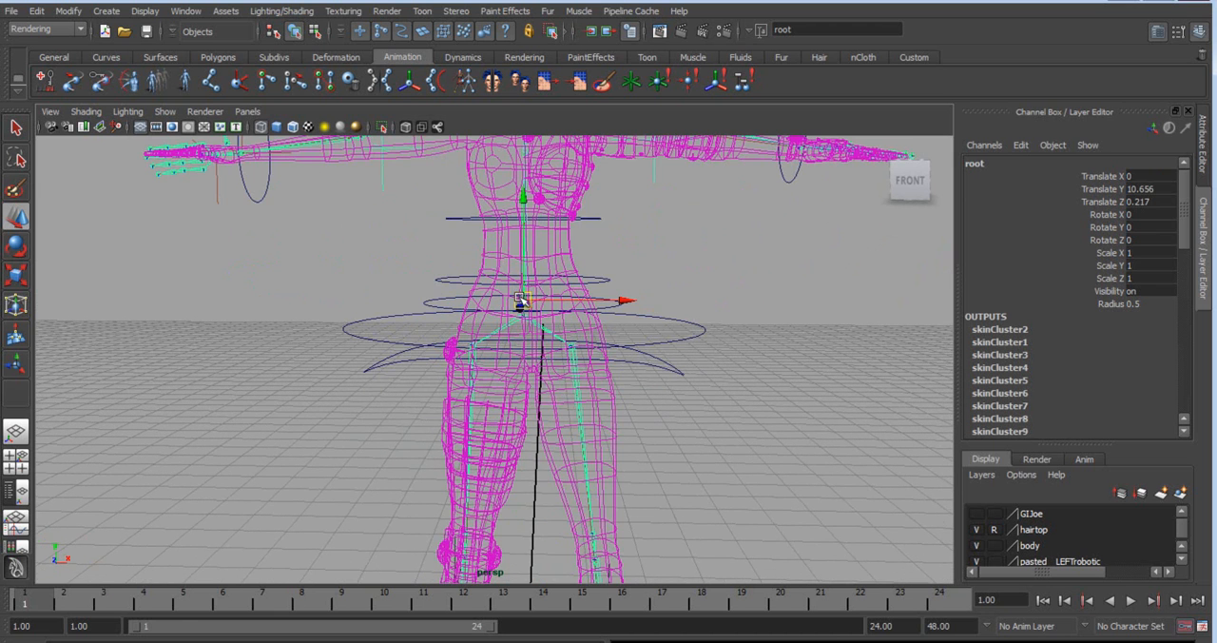
alt+middle_drag(597, 336, 606, 410)
drag(564, 487, 646, 511)
alt+middle_drag(650, 515, 623, 270)
drag(403, 262, 471, 341)
alt+middle_drag(367, 433, 363, 350)
shift+drag(656, 375, 584, 477)
alt+middle_drag(584, 477, 582, 343)
alt+drag(582, 343, 487, 364)
click(583, 363)
alt+drag(612, 395, 686, 423)
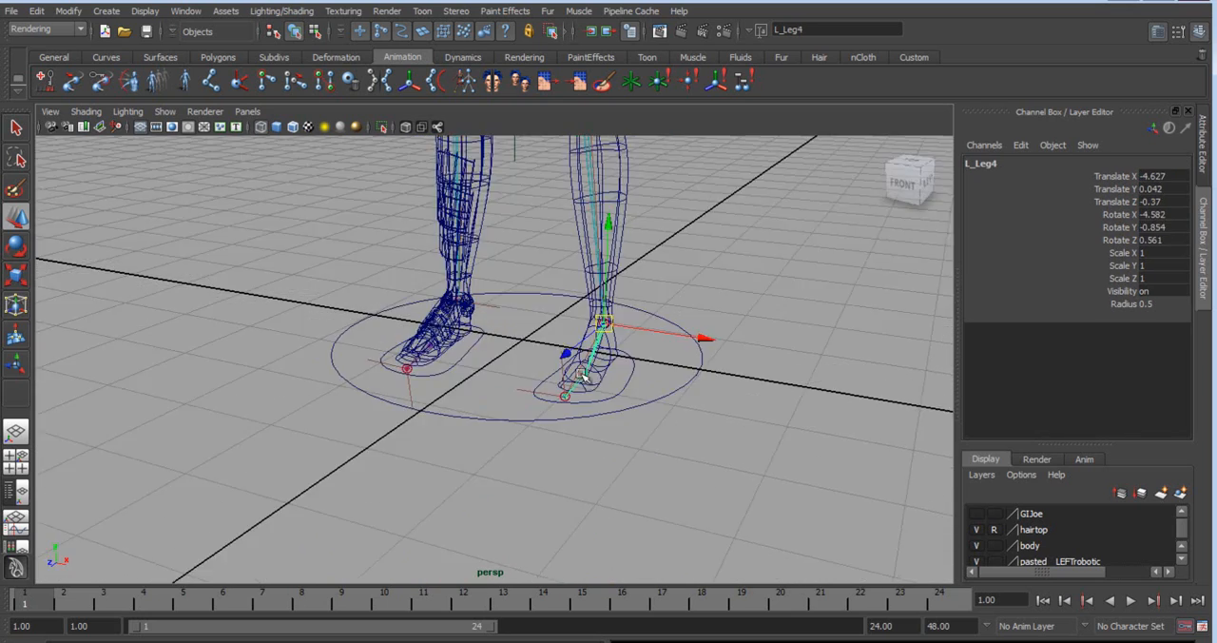
Inspect the feet and leg joints, and reselect the root joint at the hips.
drag(476, 338, 430, 319)
alt+middle_drag(583, 272, 592, 470)
alt+middle_drag(588, 206, 536, 494)
drag(712, 282, 758, 215)
alt+drag(543, 329, 589, 328)
drag(649, 249, 599, 168)
drag(523, 286, 575, 329)
alt+middle_drag(591, 461, 547, 376)
alt+drag(547, 376, 524, 329)
drag(442, 257, 520, 306)
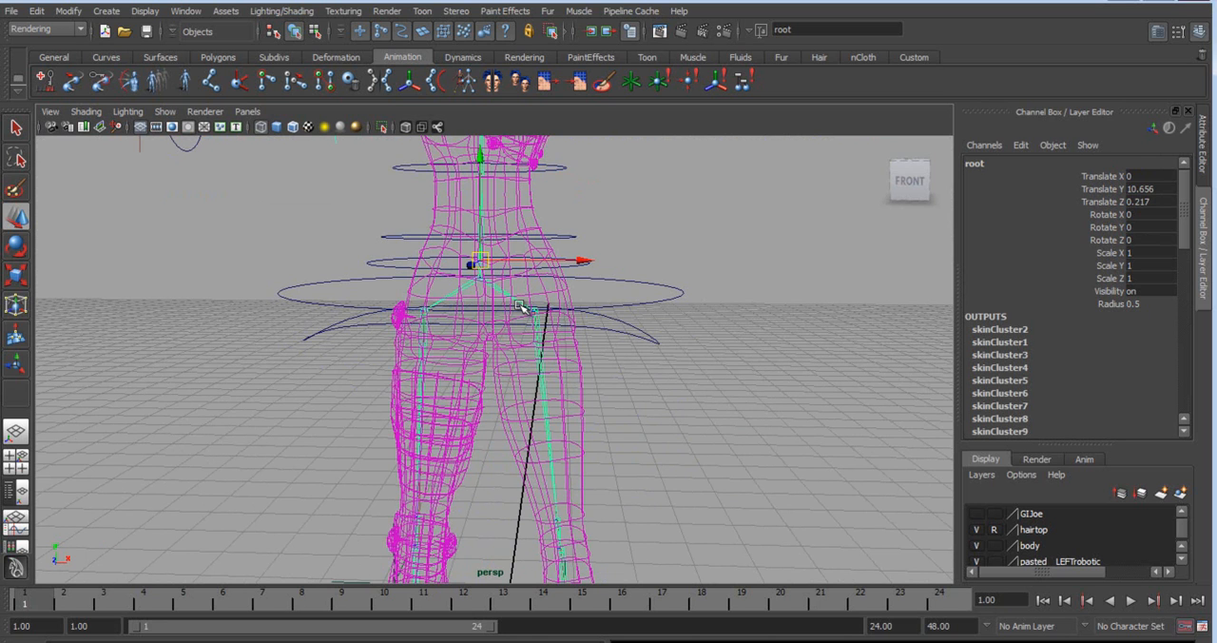
Examine how the body mesh, Spine joint and root joint are bound together in the torso.
click(533, 195)
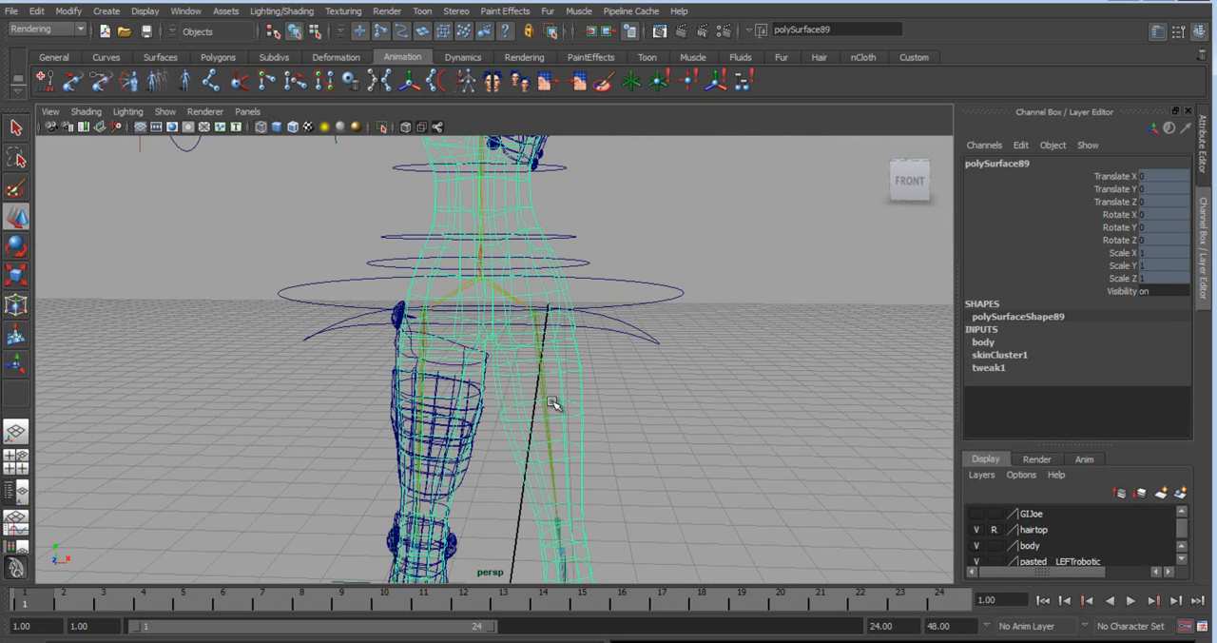
alt+middle_drag(501, 334, 505, 462)
drag(439, 331, 580, 357)
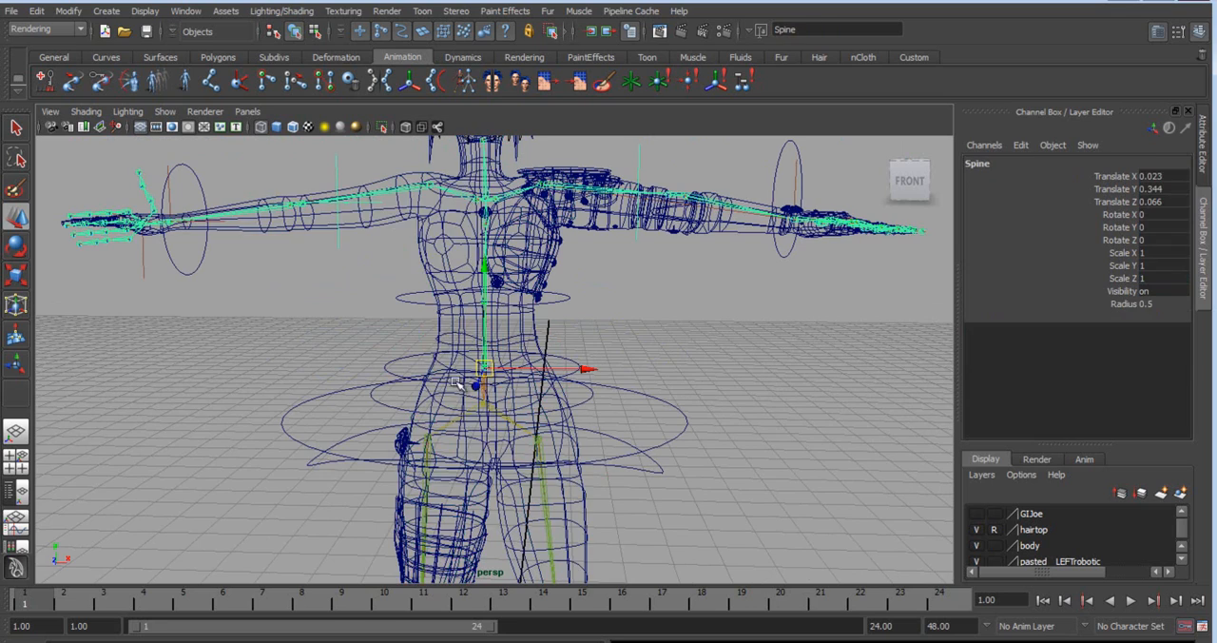
drag(435, 383, 540, 427)
alt+middle_drag(475, 432, 477, 401)
mouse_move(490, 359)
mouse_down()
mouse_move(500, 351)
mouse_move(482, 362)
mouse_up()
key(ctrl+z)
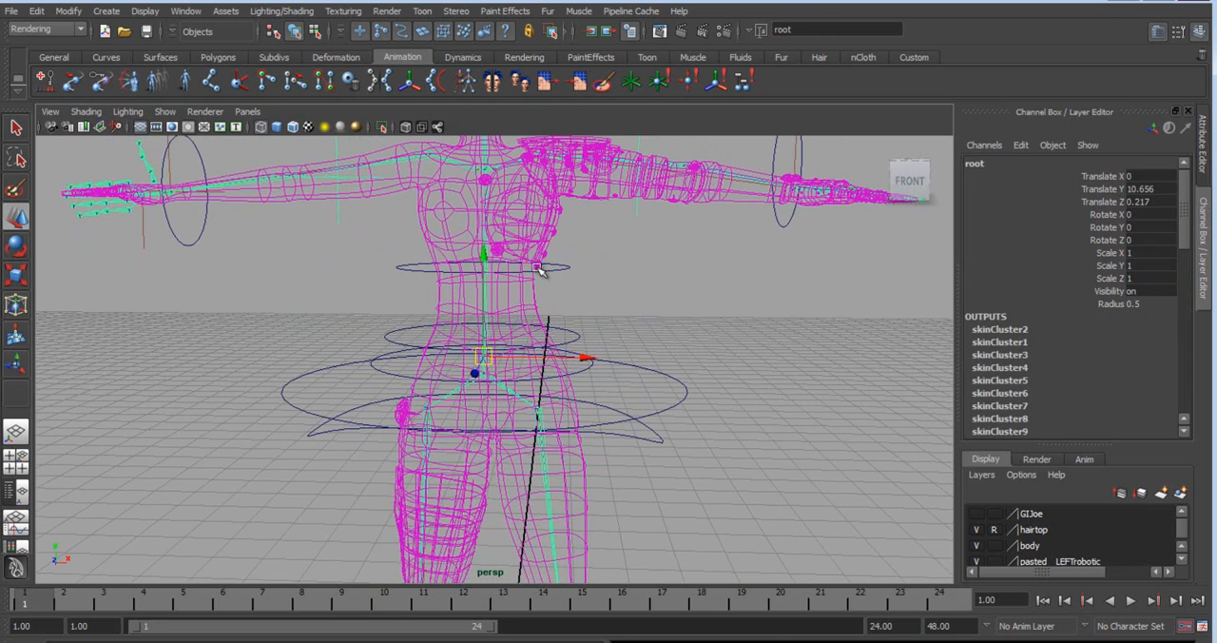
click(593, 326)
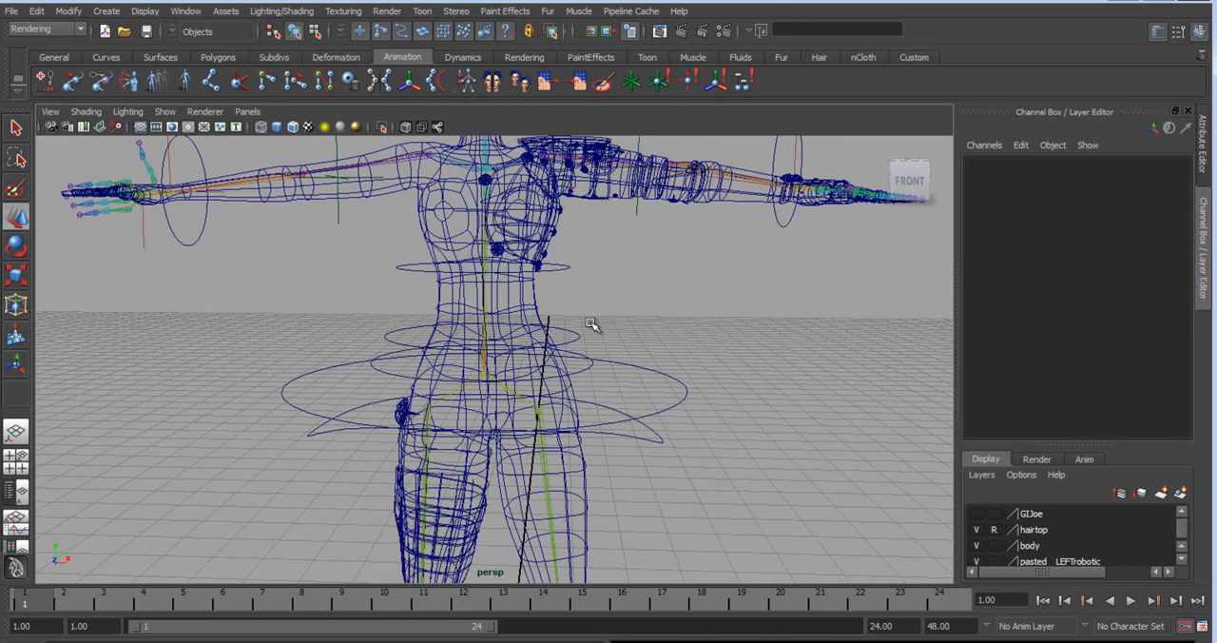
click(534, 313)
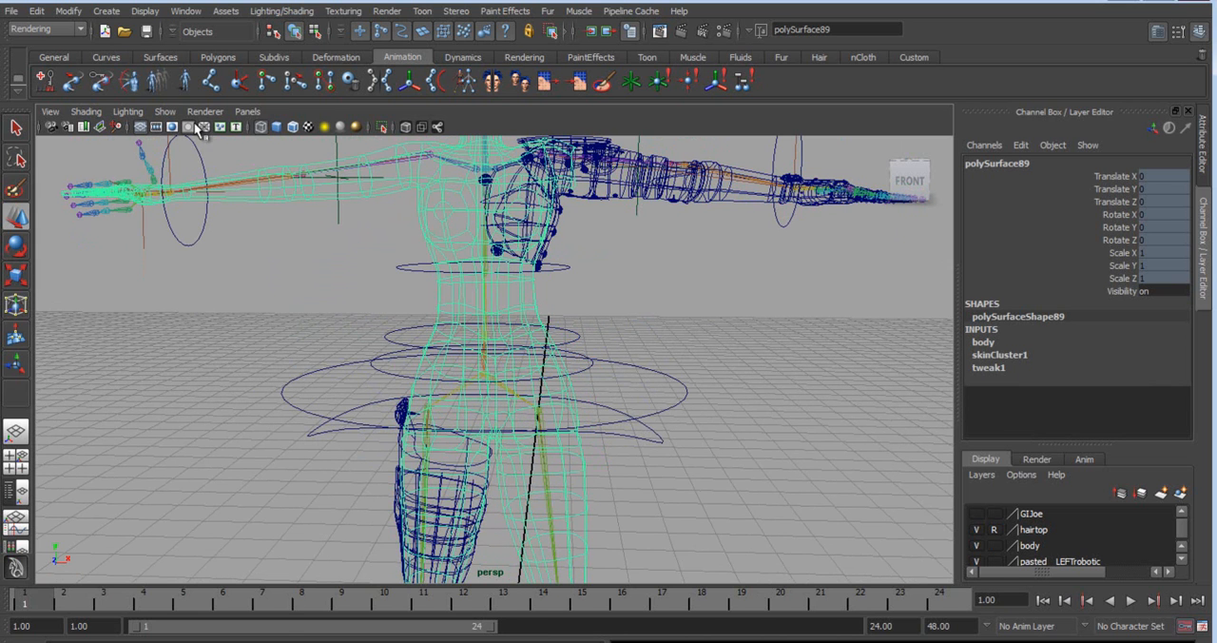
Limit the viewport display to polygons only and select all of the character's meshes.
click(166, 112)
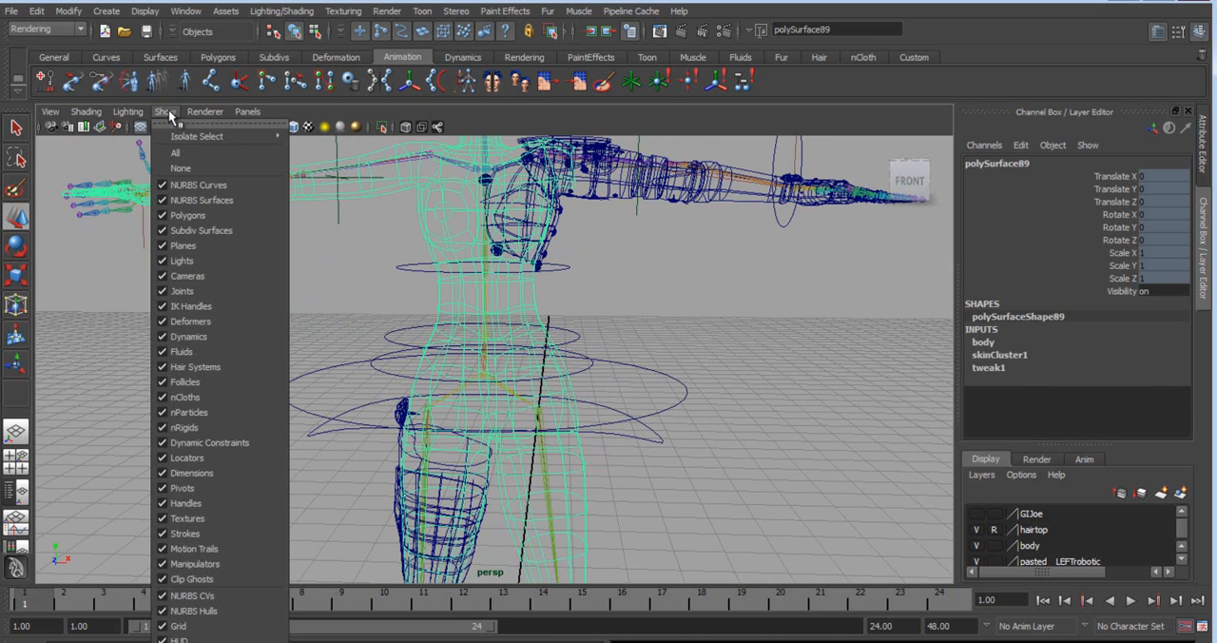
click(181, 168)
click(166, 112)
click(187, 215)
key(f)
drag(310, 231, 702, 608)
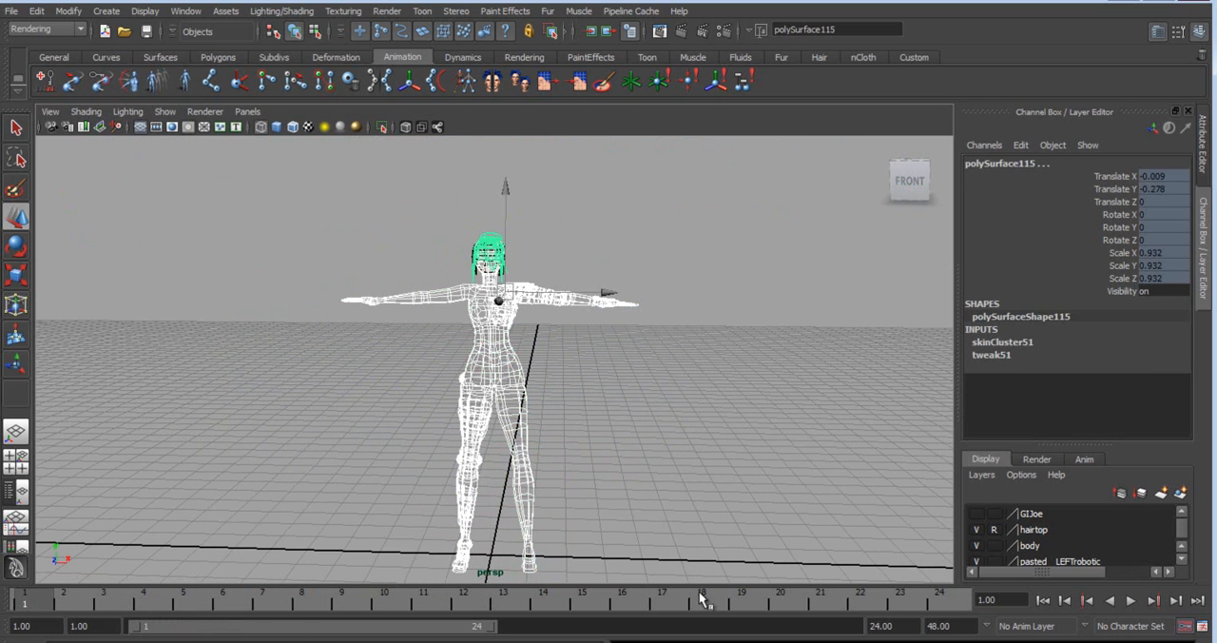
Switch to the Animation menu set and detach the skin from all selected character meshes.
alt+drag(562, 407, 393, 415)
alt+right_drag(393, 416, 692, 238)
alt+middle_drag(693, 237, 633, 363)
alt+drag(634, 362, 728, 366)
alt+right_drag(728, 367, 529, 355)
alt+middle_drag(529, 354, 517, 292)
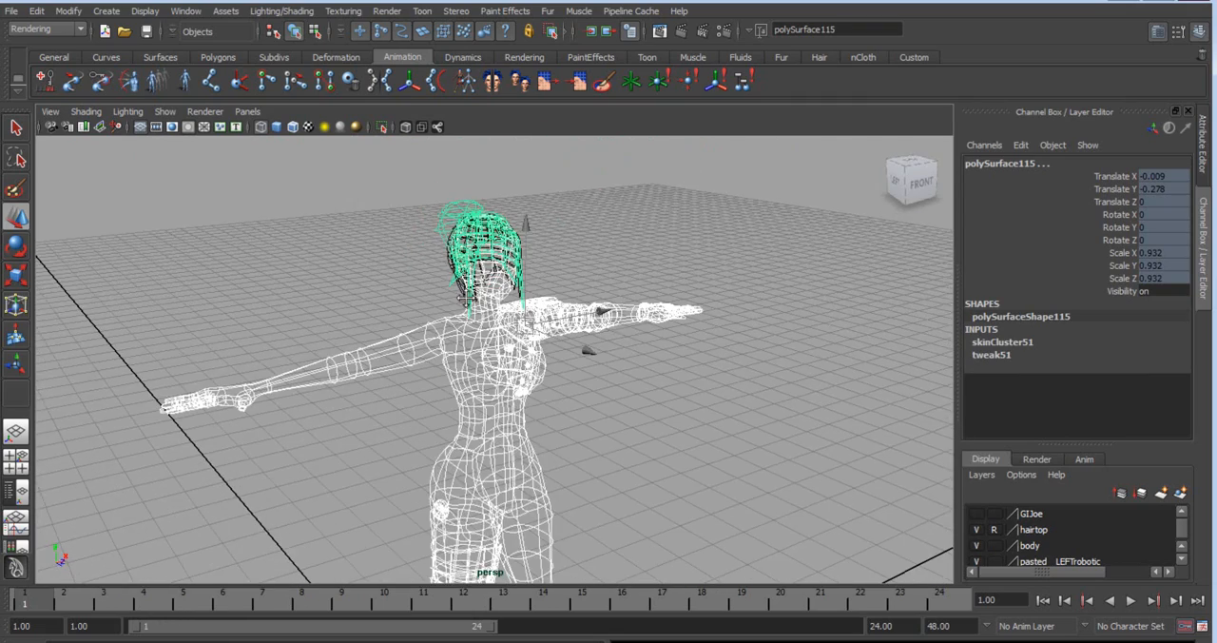
alt+drag(538, 423, 435, 376)
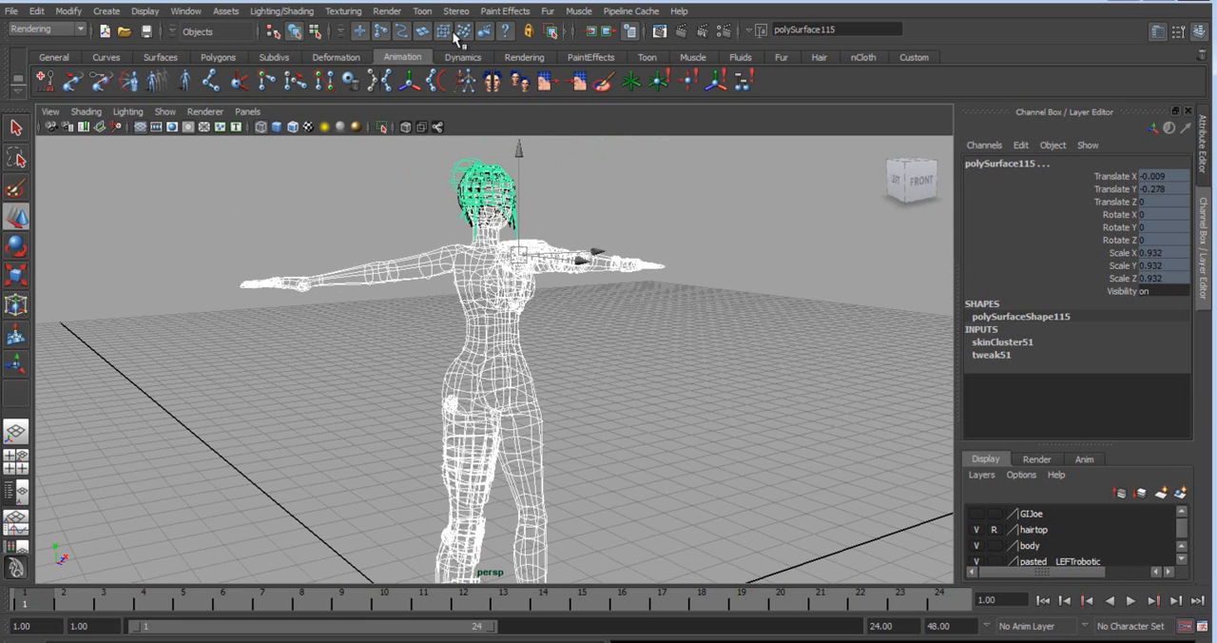
click(47, 26)
click(45, 41)
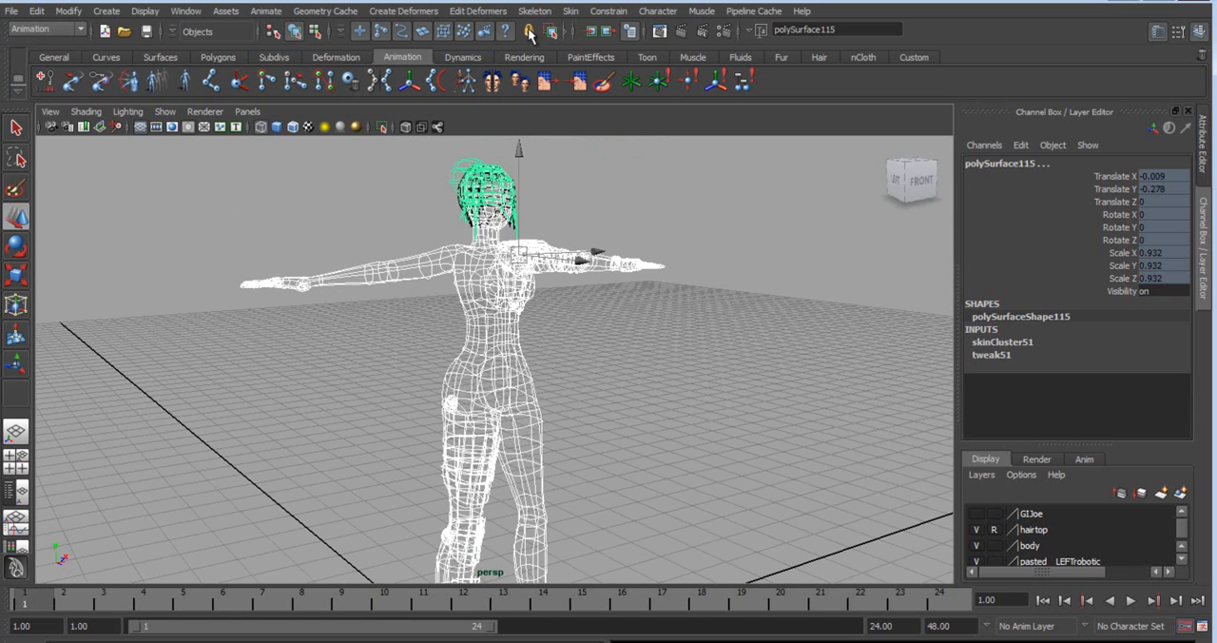
click(571, 11)
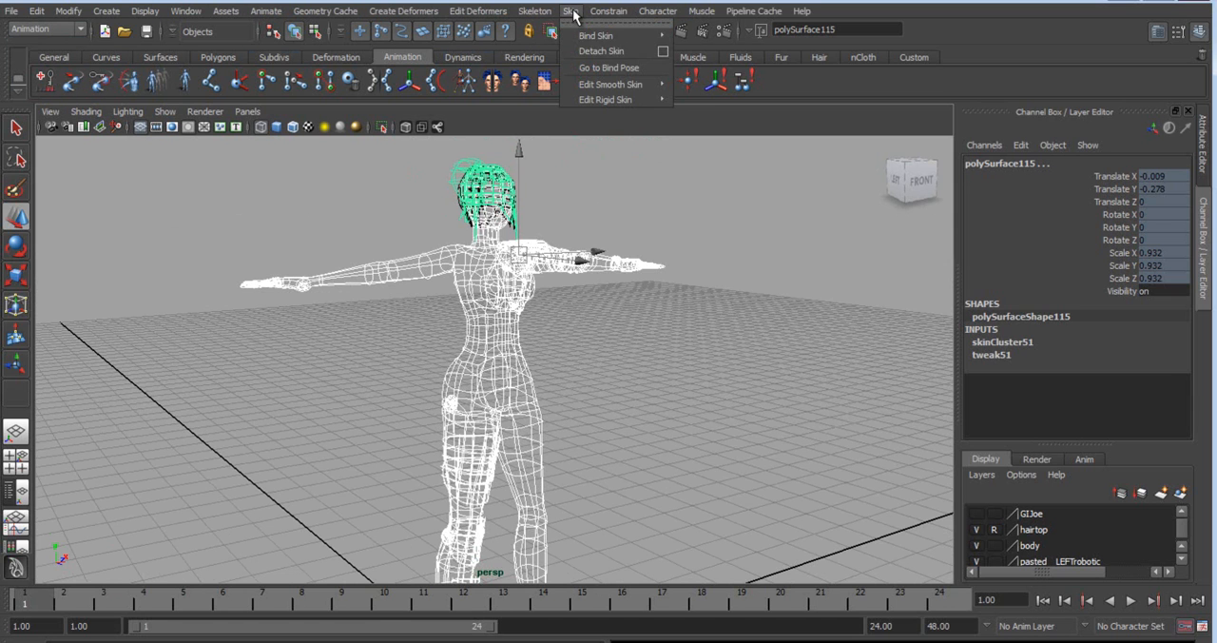
click(627, 53)
Select the body mesh polySurface89 and check its translate, rotate and scale channels.
click(530, 323)
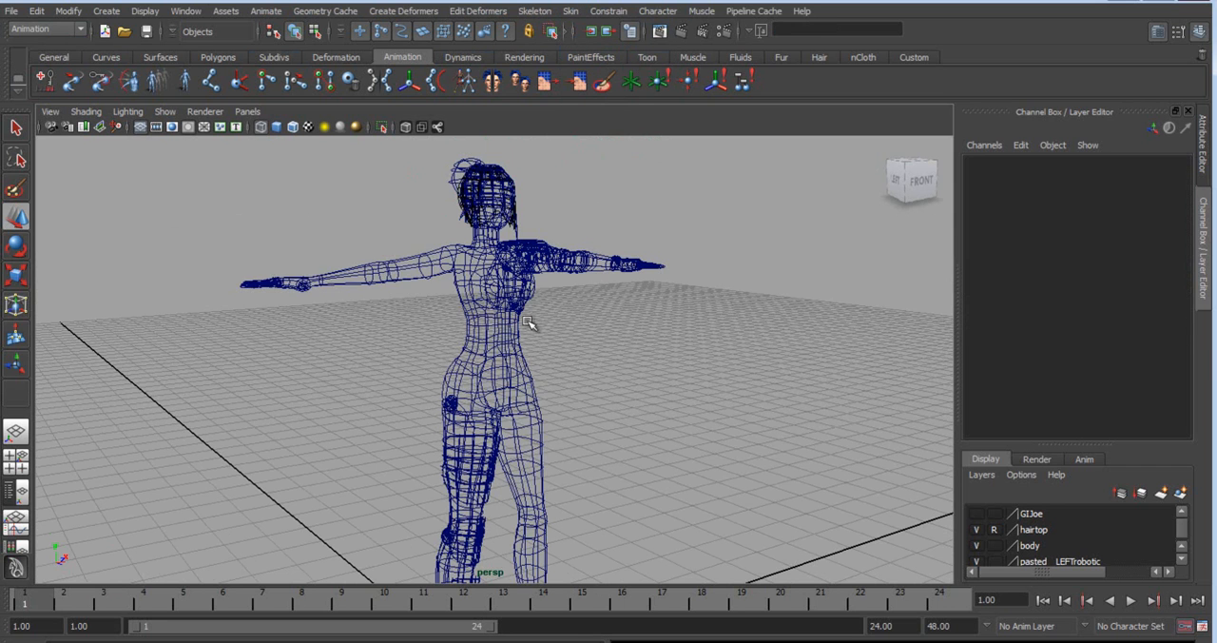
click(523, 323)
drag(1130, 178, 1123, 282)
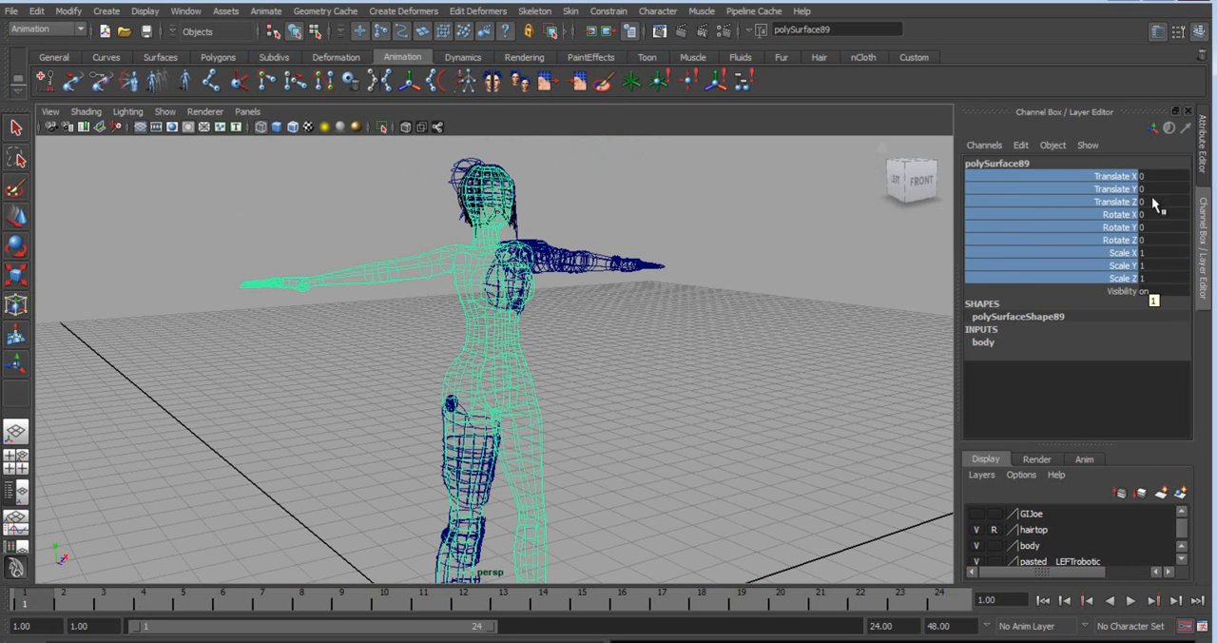
click(553, 371)
click(473, 332)
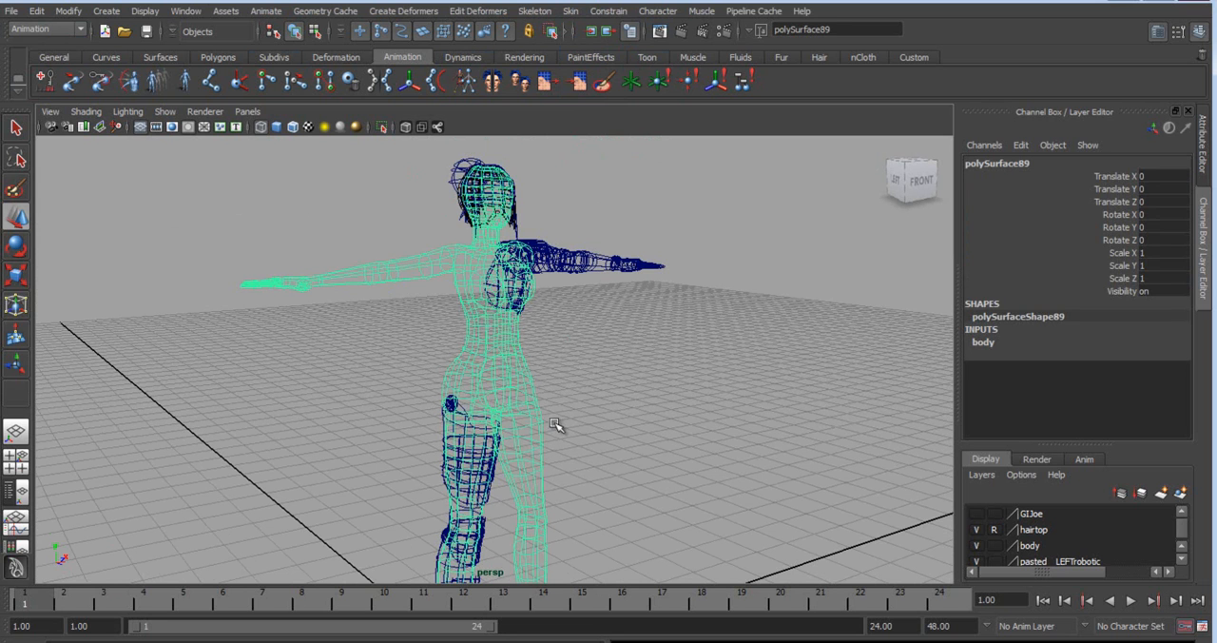
Inspect the legs in both shaded and wireframe display to compare the robotic leg with the body mesh.
key(5)
alt+drag(499, 421, 307, 492)
alt+middle_drag(307, 492, 309, 357)
mouse_move(309, 357)
alt+right_down()
mouse_move(879, 356)
mouse_move(571, 400)
alt+right_up()
alt+drag(570, 400, 536, 367)
alt+middle_drag(536, 367, 467, 424)
alt+drag(467, 425, 567, 448)
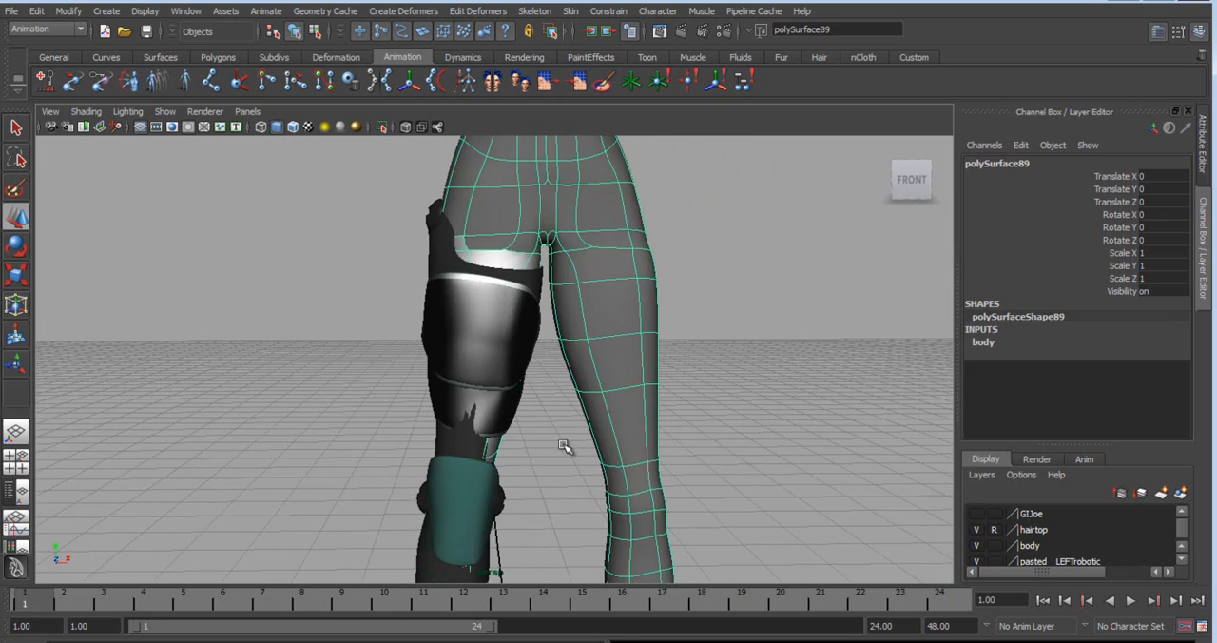
key(4)
alt+middle_drag(569, 485, 544, 409)
alt+drag(544, 409, 529, 396)
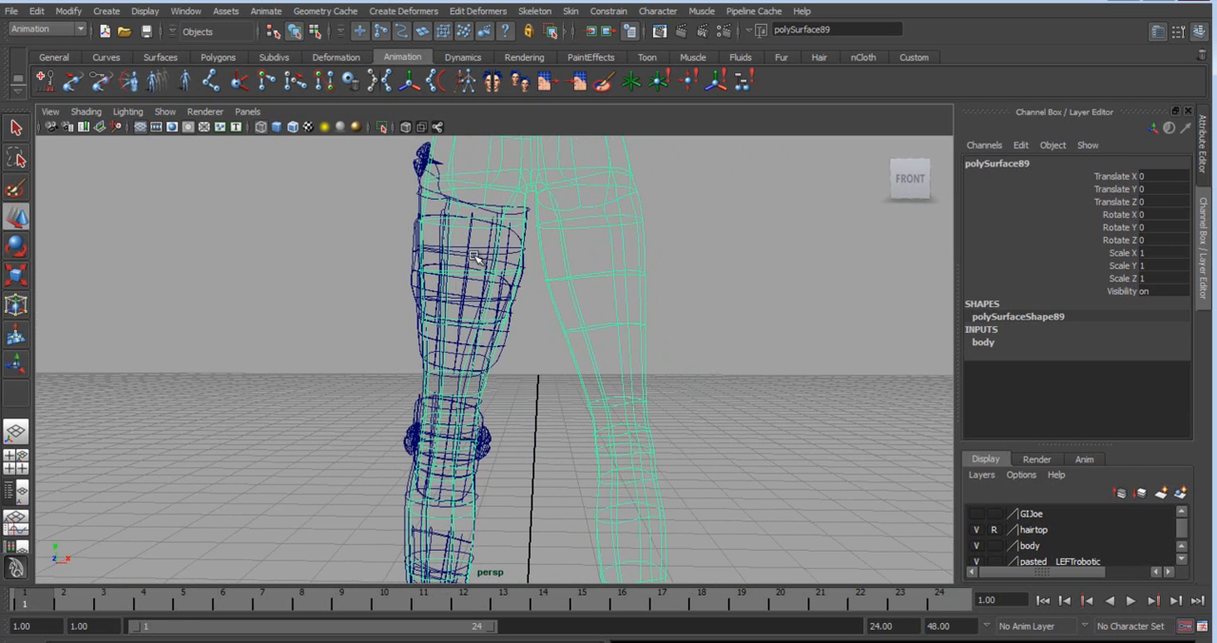
Smooth-shade the model and examine the overlap between the body mesh and polySurface92 around the robotic knee.
click(99, 114)
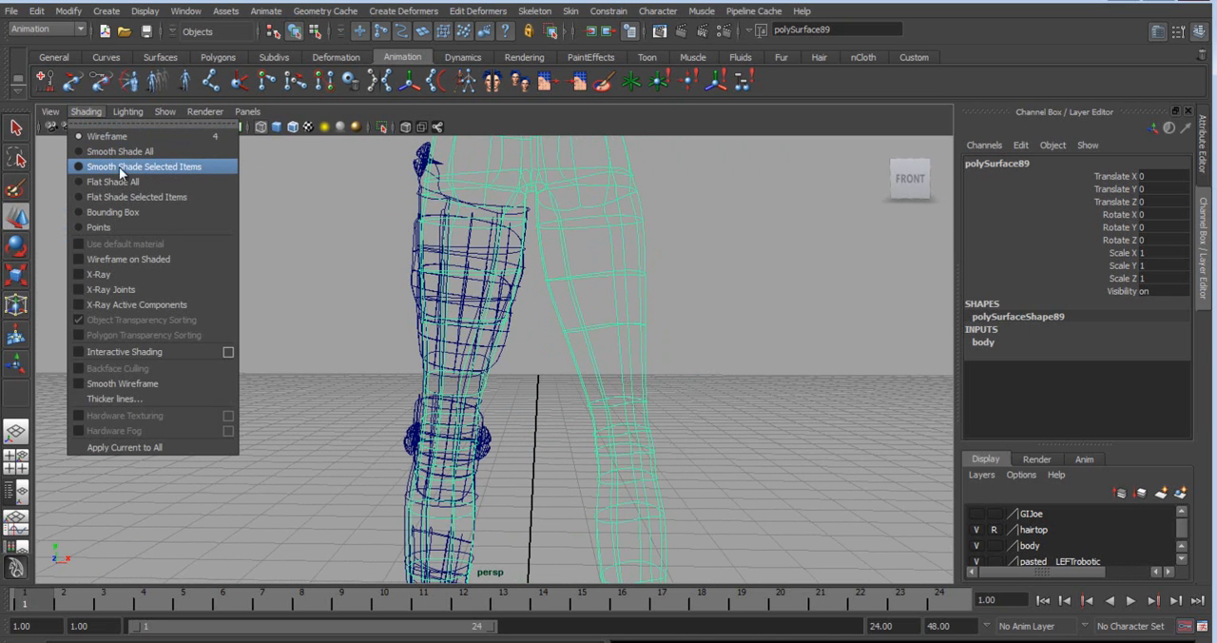
click(81, 165)
mouse_move(244, 250)
alt+mouse_down()
mouse_move(479, 356)
mouse_move(554, 356)
mouse_move(462, 320)
mouse_move(480, 309)
mouse_move(514, 318)
mouse_move(499, 258)
mouse_move(537, 467)
mouse_move(209, 489)
mouse_move(414, 464)
mouse_move(313, 333)
mouse_move(408, 380)
mouse_move(402, 364)
mouse_move(508, 366)
alt+mouse_up()
alt+right_drag(496, 422, 780, 523)
alt+drag(780, 522, 684, 514)
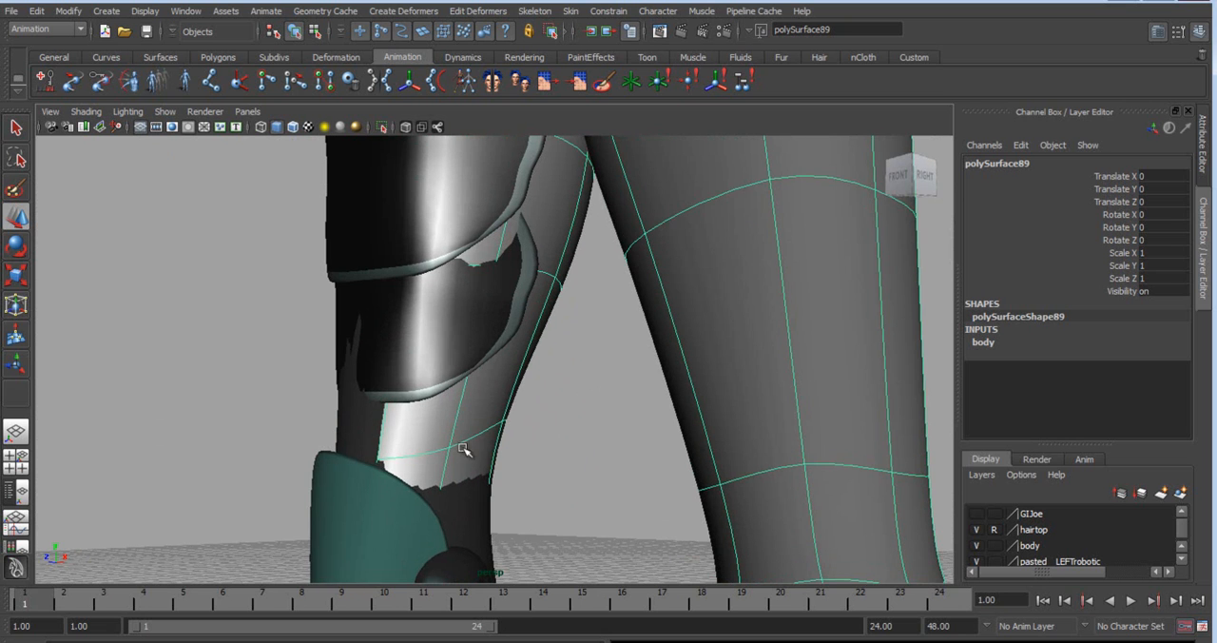
click(359, 429)
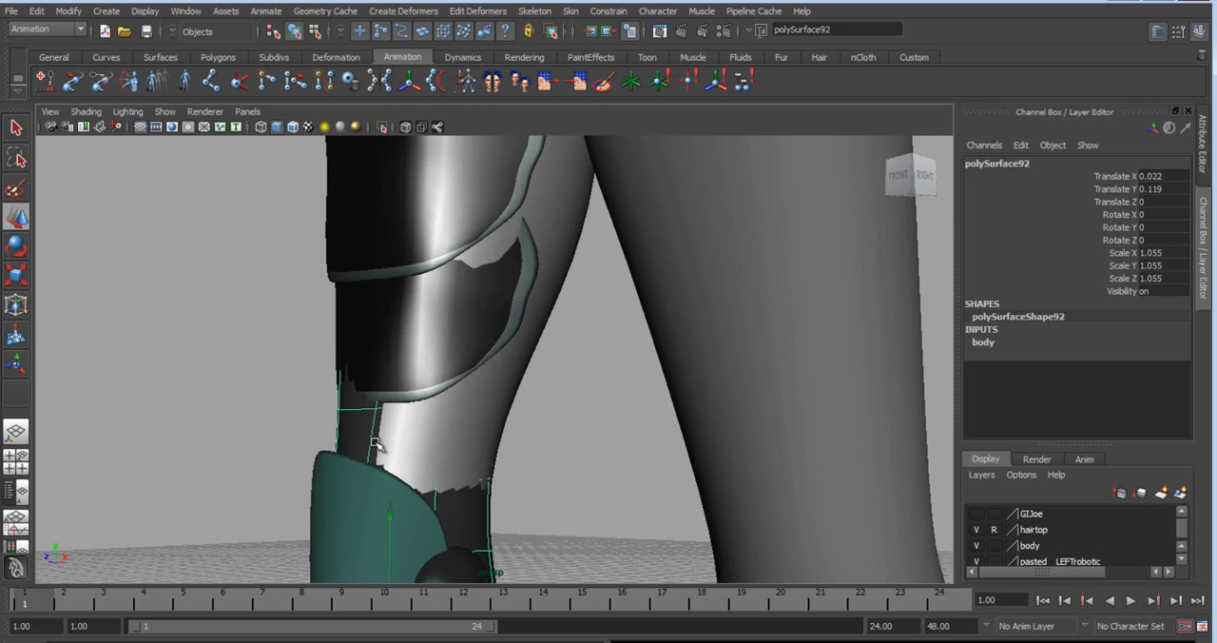
alt+drag(514, 494, 551, 499)
alt+right_drag(552, 499, 421, 429)
Show the body mesh's faces in wireframe and examine the lower robotic leg up close.
click(473, 348)
alt+right_drag(560, 448, 372, 375)
alt+drag(372, 375, 514, 413)
right_drag(527, 272, 454, 250)
key(4)
alt+middle_drag(446, 467, 454, 430)
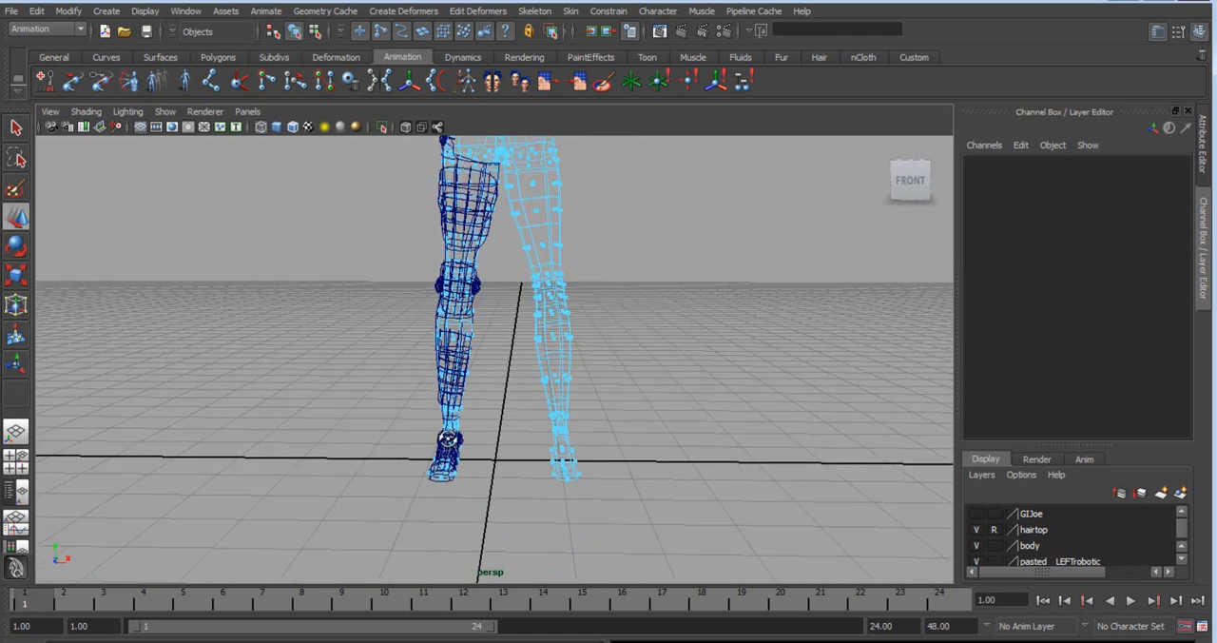
alt+drag(454, 430, 422, 419)
alt+right_drag(421, 419, 504, 481)
alt+middle_drag(505, 481, 543, 446)
alt+drag(543, 446, 499, 449)
alt+right_drag(500, 449, 634, 514)
alt+middle_drag(635, 515, 635, 445)
alt+drag(636, 445, 519, 432)
alt+middle_drag(519, 431, 579, 426)
alt+drag(579, 426, 595, 440)
alt+middle_drag(683, 228, 625, 485)
mouse_move(625, 485)
alt+mouse_down()
mouse_move(666, 429)
mouse_move(605, 489)
alt+mouse_up()
alt+drag(729, 367, 706, 330)
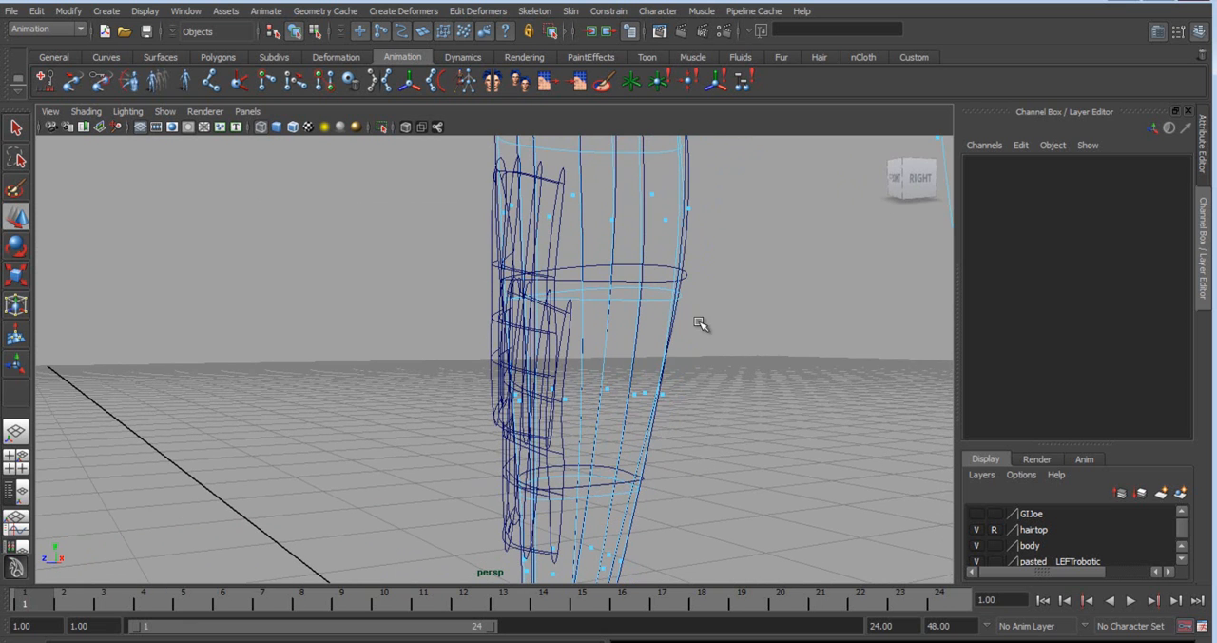
Compare polySurface92 with the body mesh polySurface89 on the robotic calf in shaded display.
click(693, 326)
click(685, 300)
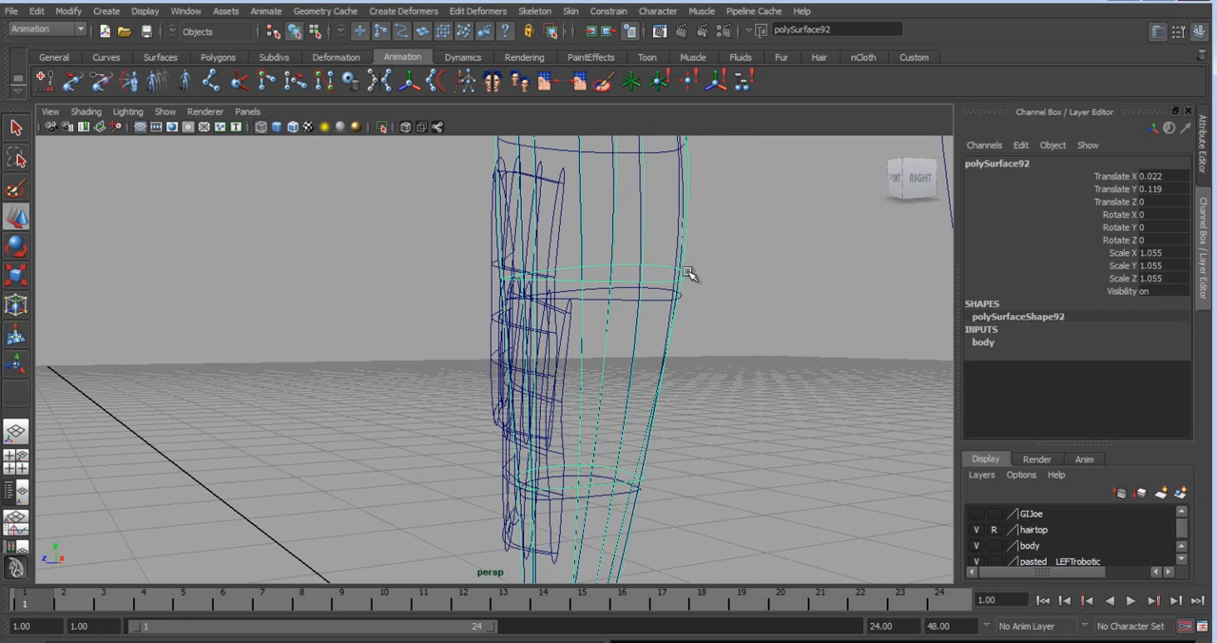
key(5)
click(647, 293)
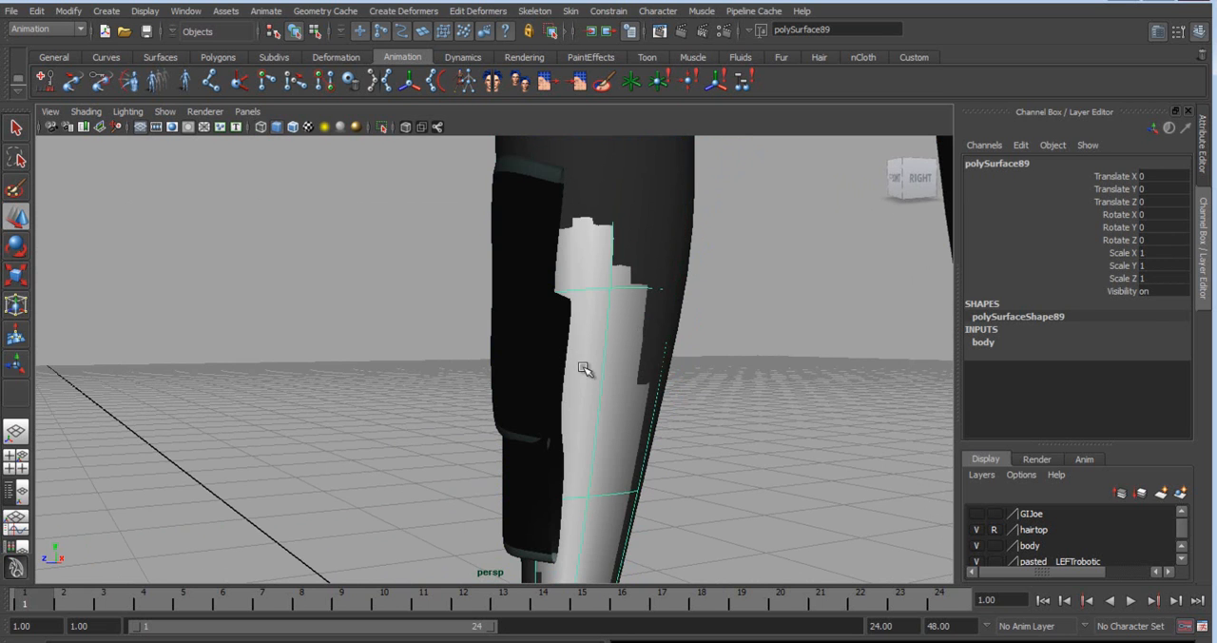
Switch the body mesh to face selection and select its faces beneath the robotic lower leg and foot.
alt+drag(678, 434, 837, 470)
alt+right_drag(837, 471, 431, 348)
alt+drag(602, 288, 533, 324)
right_drag(613, 274, 554, 325)
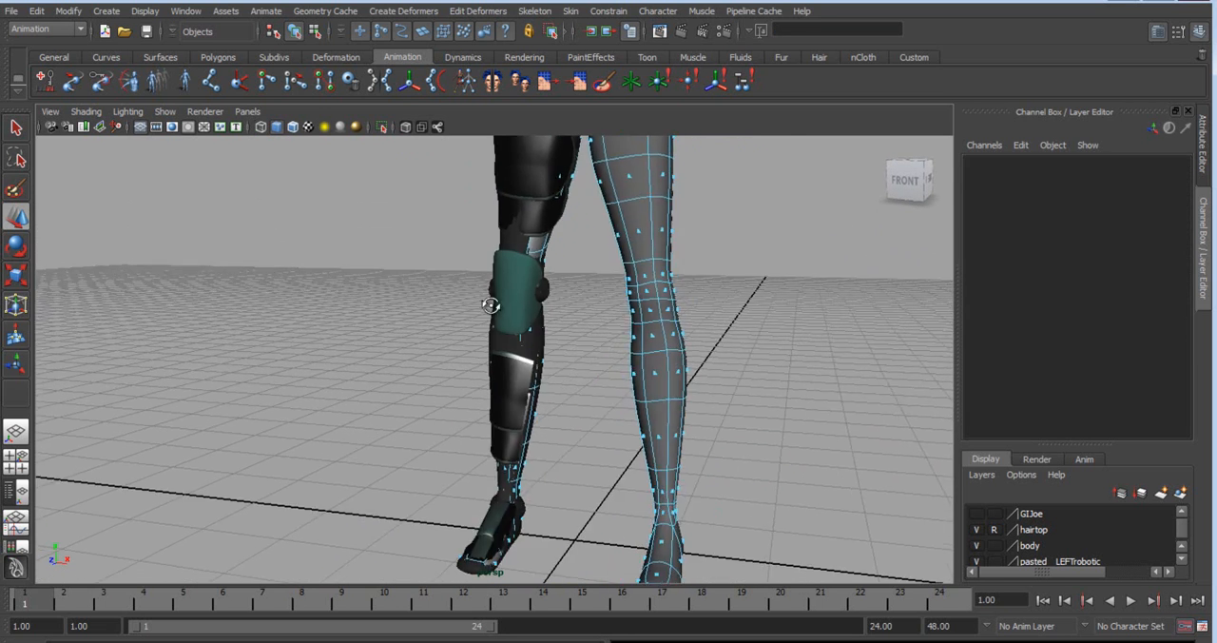
alt+drag(554, 326, 443, 260)
drag(405, 191, 549, 476)
drag(553, 570, 550, 563)
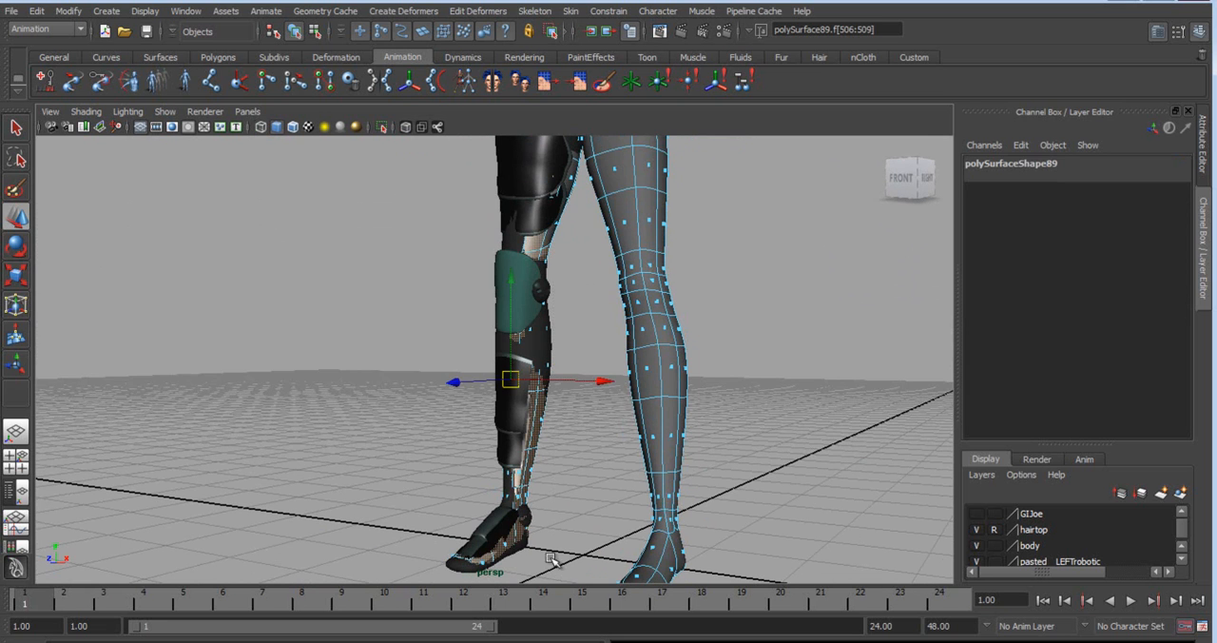
key(4)
alt+drag(549, 463, 409, 335)
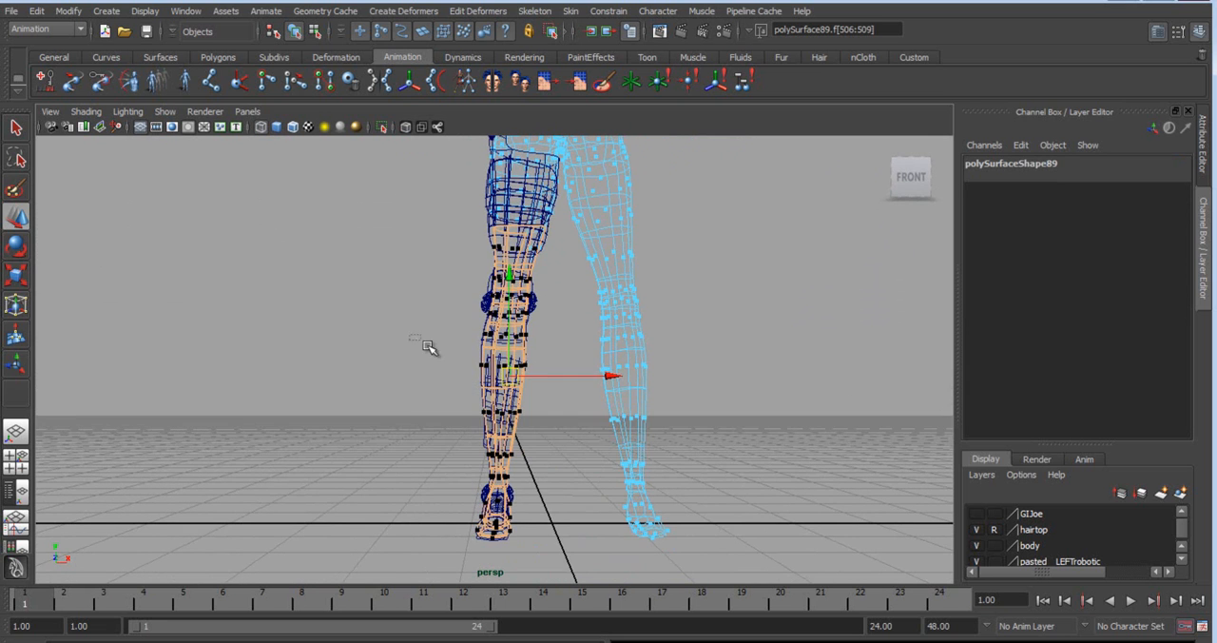